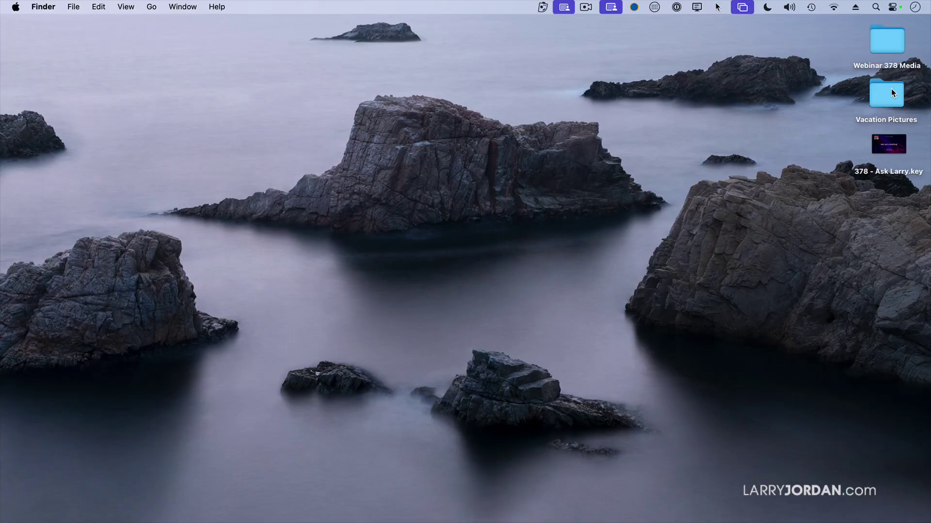
Open the Vacation Pictures folder and preview Wedding 01, 02 and 03 in Quick Look
double_click(891, 89)
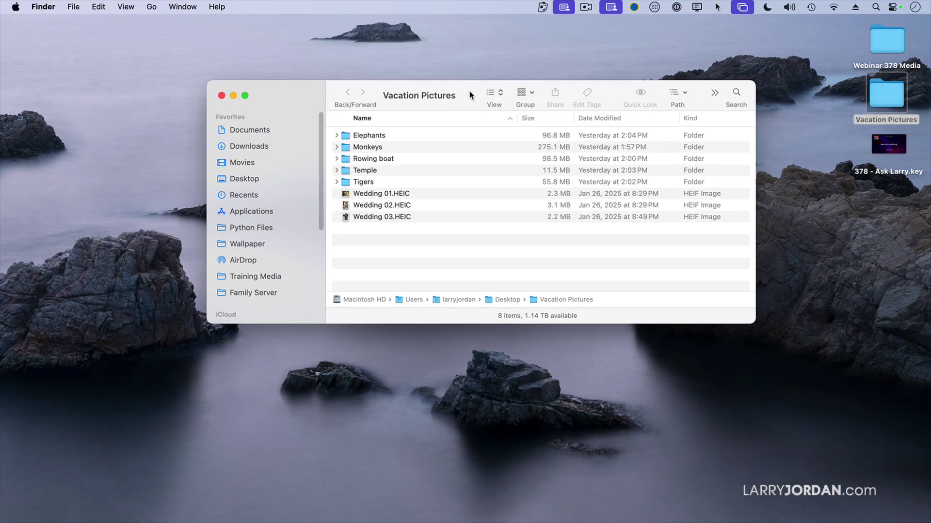
drag(469, 94, 434, 81)
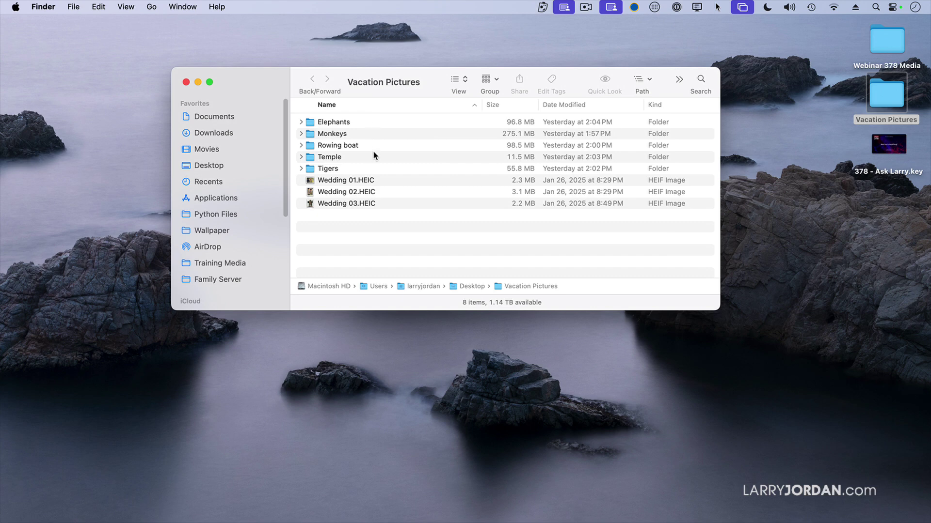
click(347, 181)
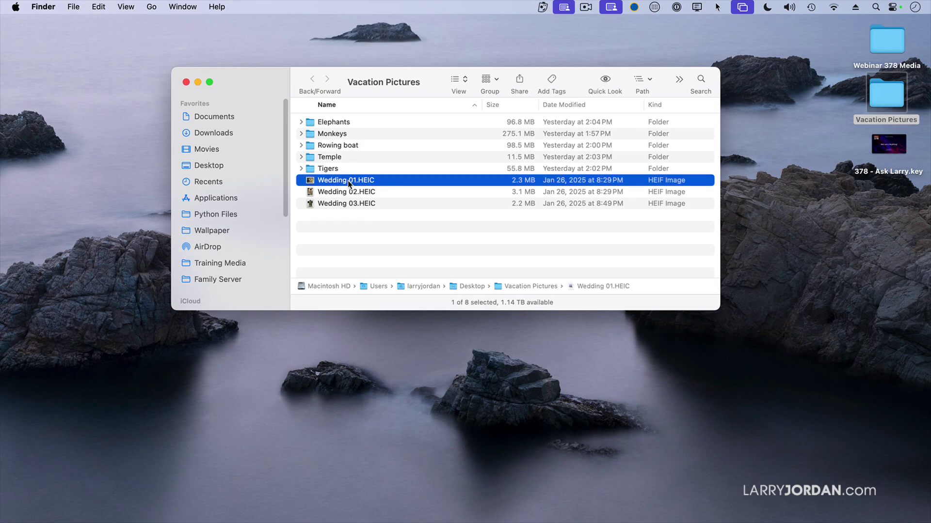
key(space)
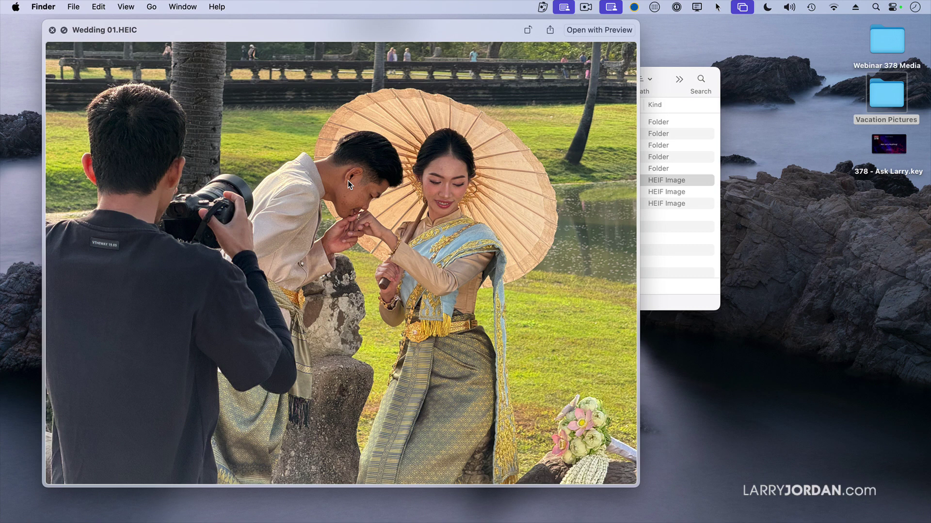
key(Down)
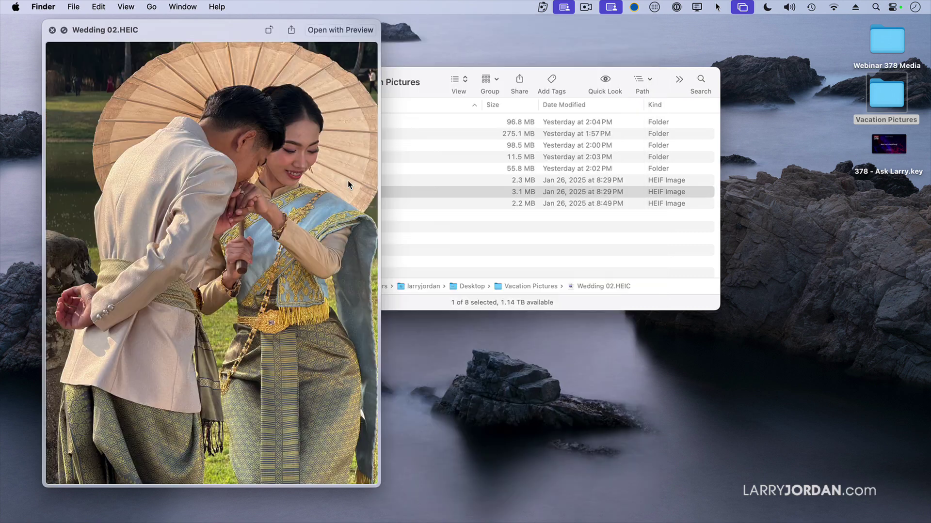
key(Down)
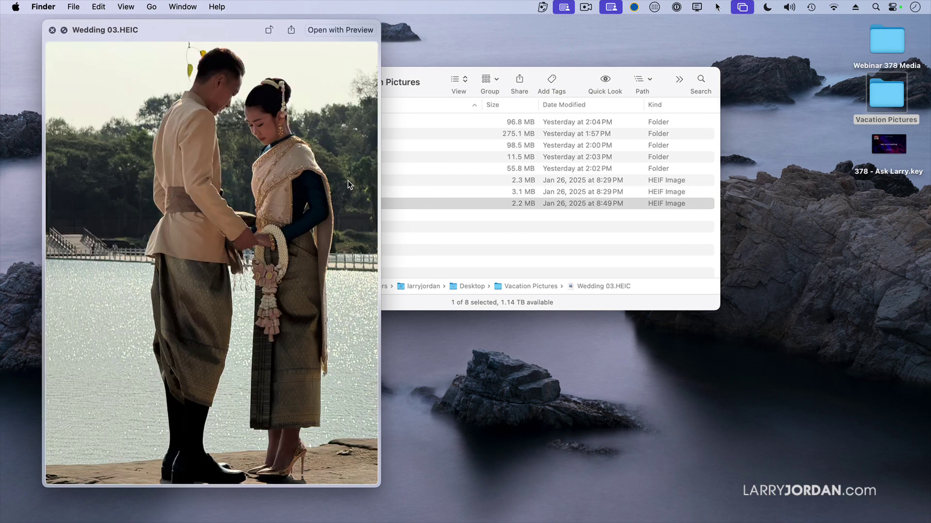
key(space)
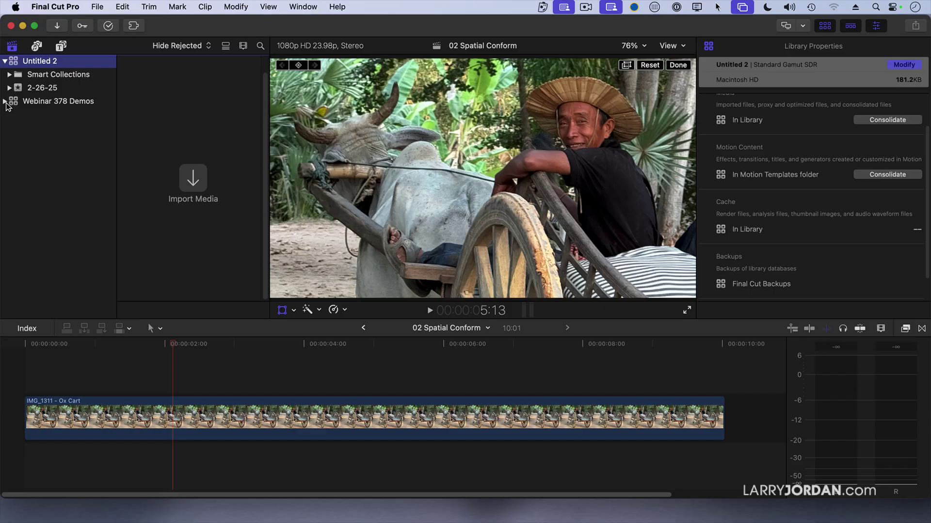
Import the Vacation Pictures folder from the Desktop into the 2-26-25 event
click(39, 89)
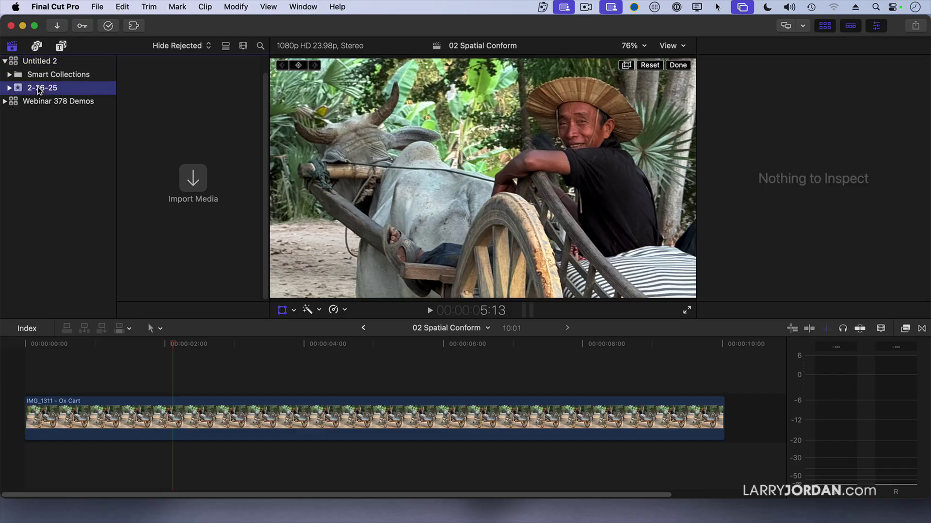
key(super+i)
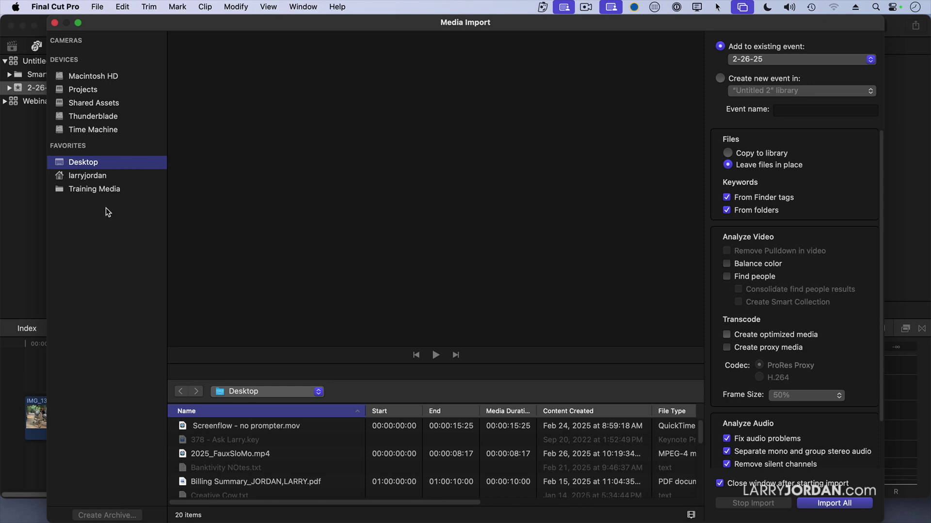
scroll(326, 446, down, 10)
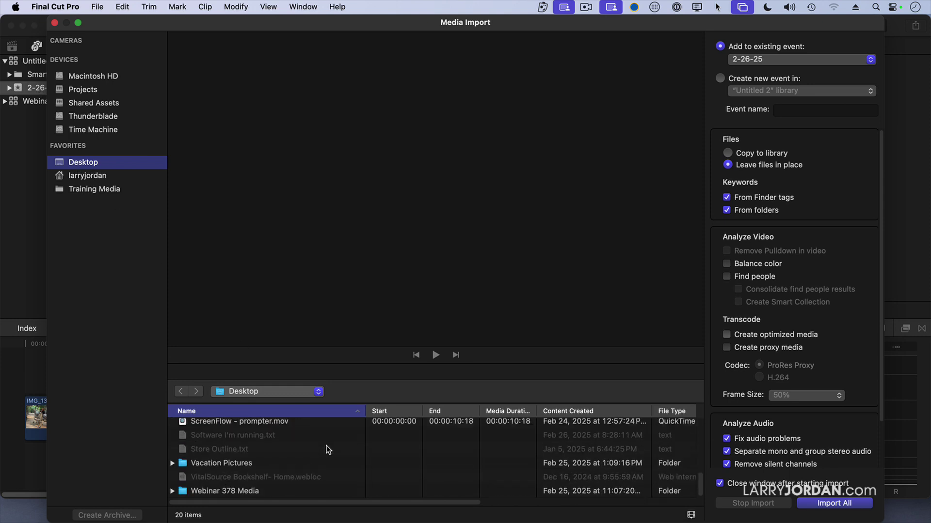
click(266, 464)
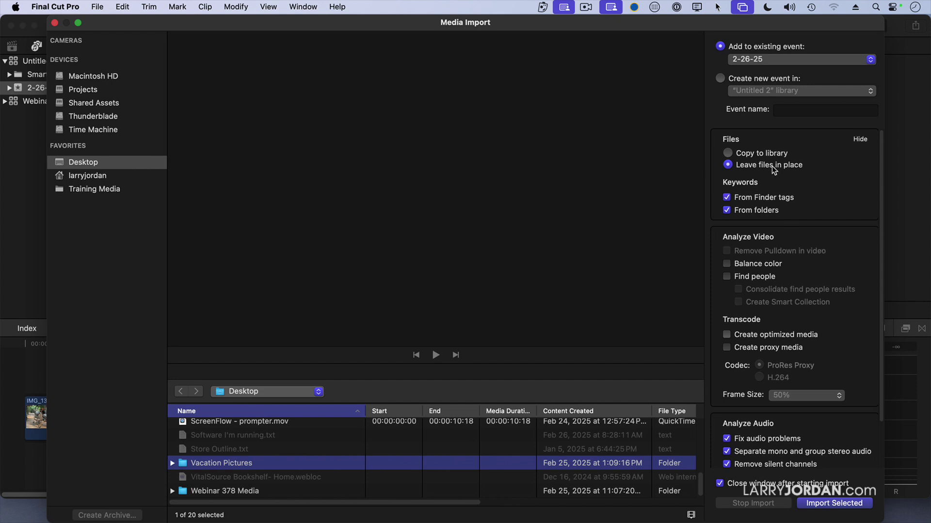
click(854, 502)
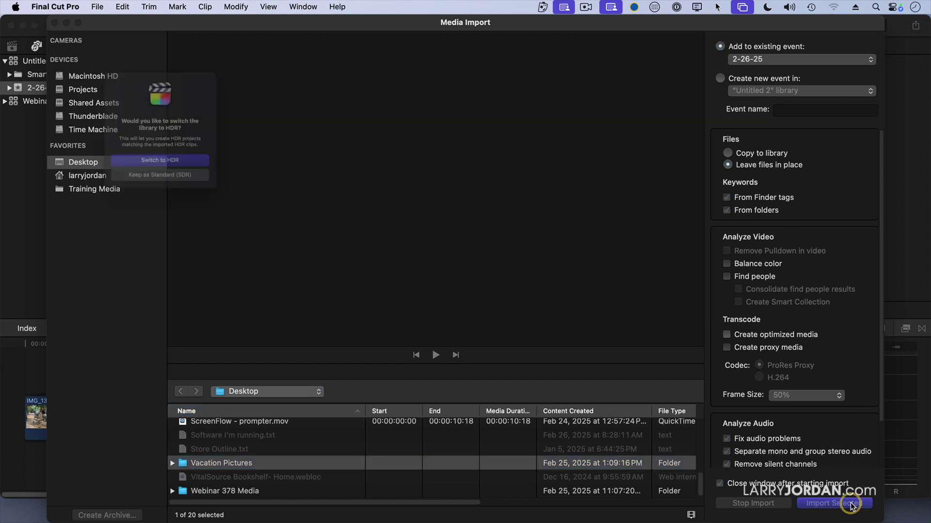
Switch the library to HDR and widen the clip browser
click(206, 173)
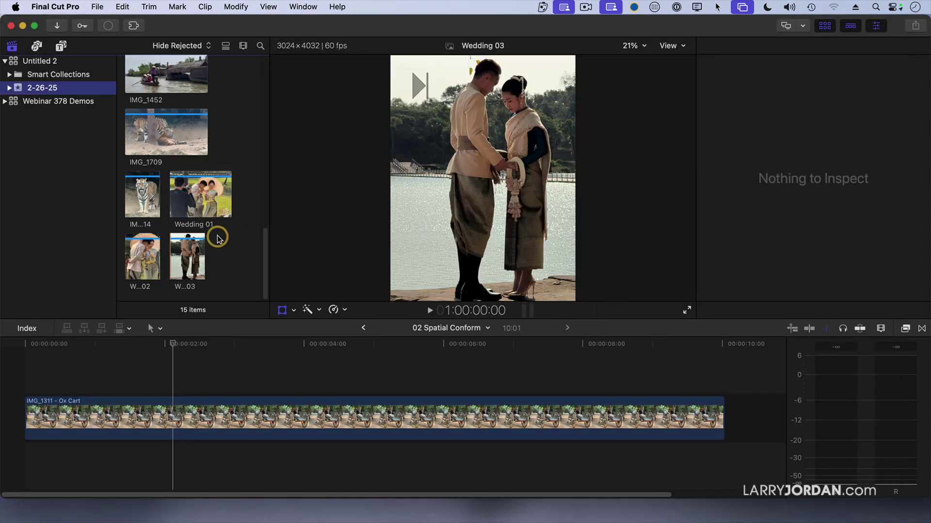
click(275, 268)
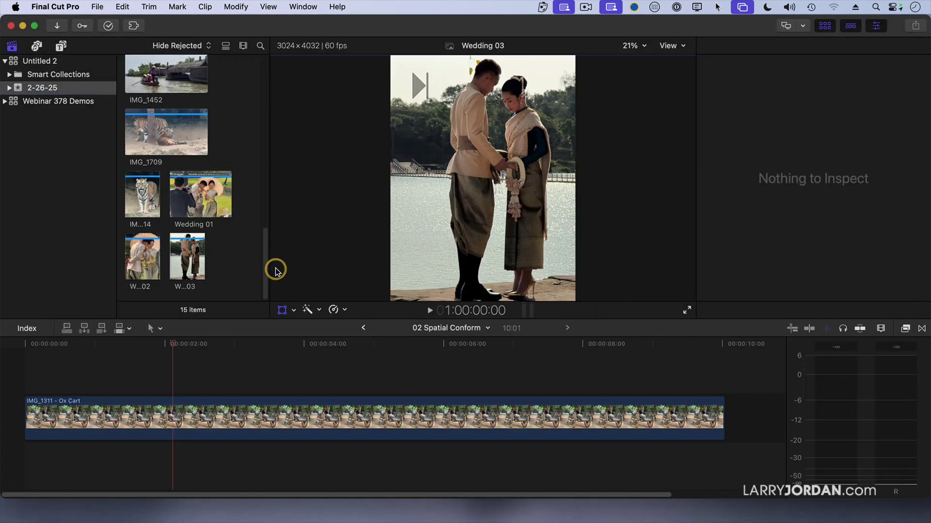
drag(268, 269, 397, 264)
scroll(359, 251, up, 5)
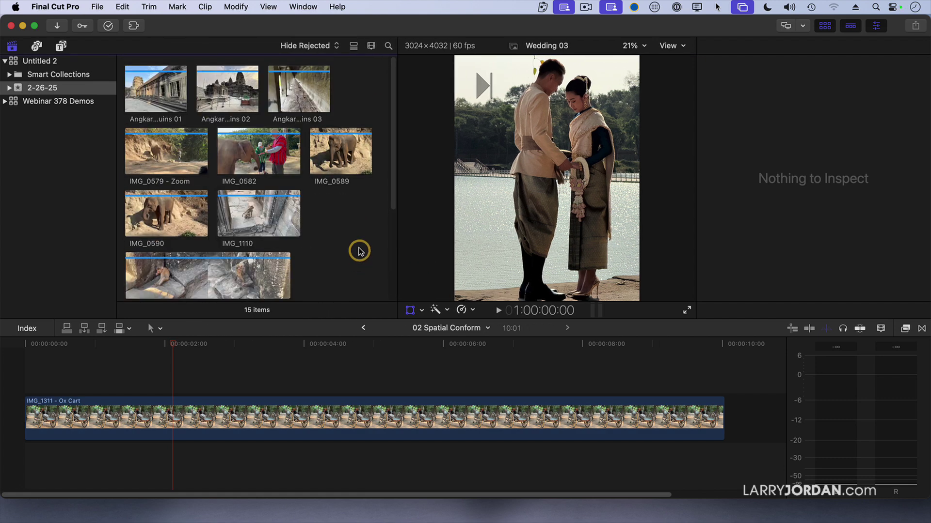
Browse the Elephants, Monkeys, Rowing boat, Temple and Tigers keyword collections, ending on Elephants
click(10, 89)
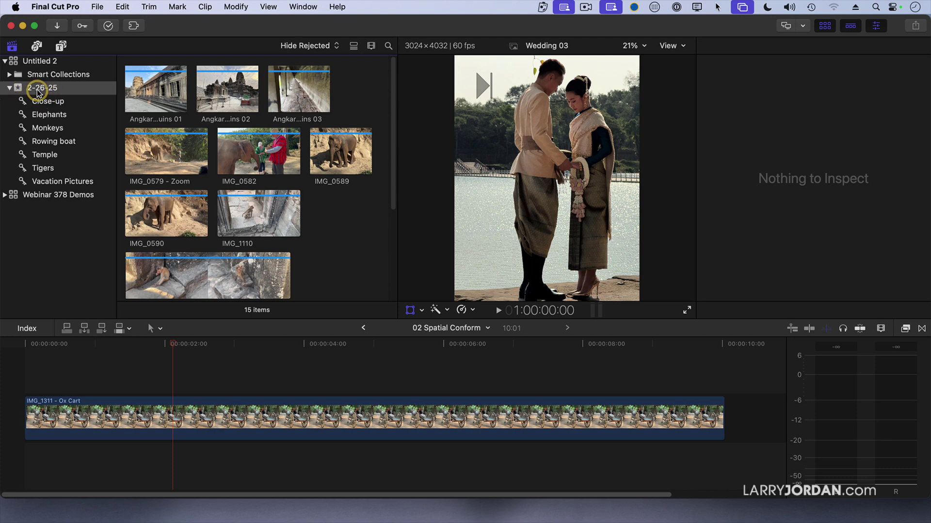
mouse_move(44, 92)
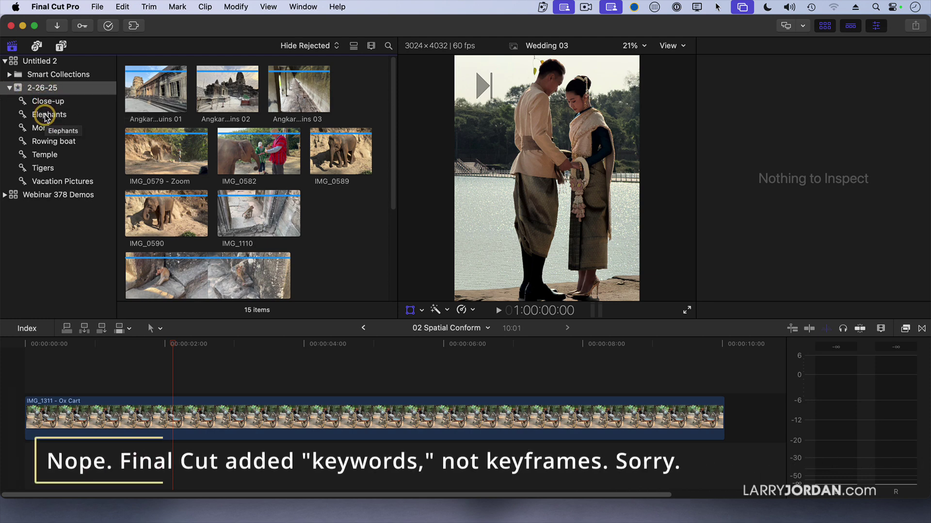
click(46, 117)
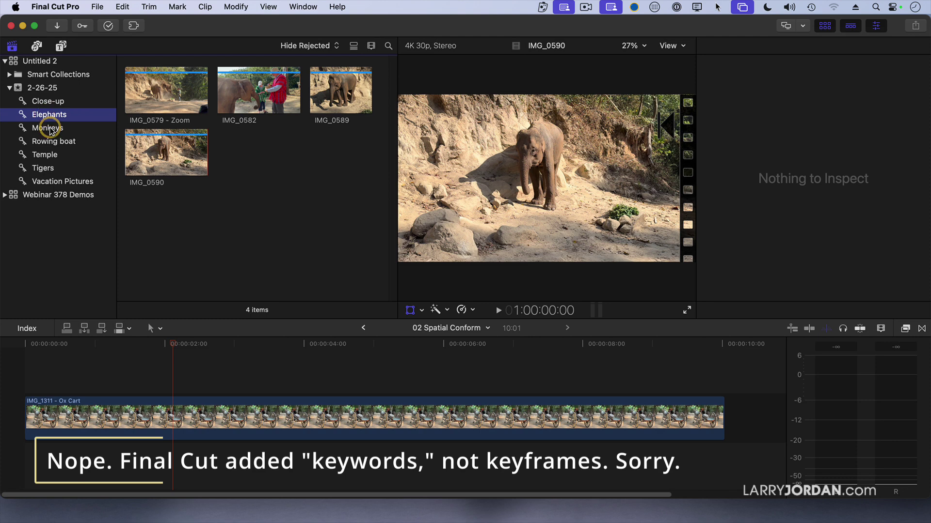
click(51, 130)
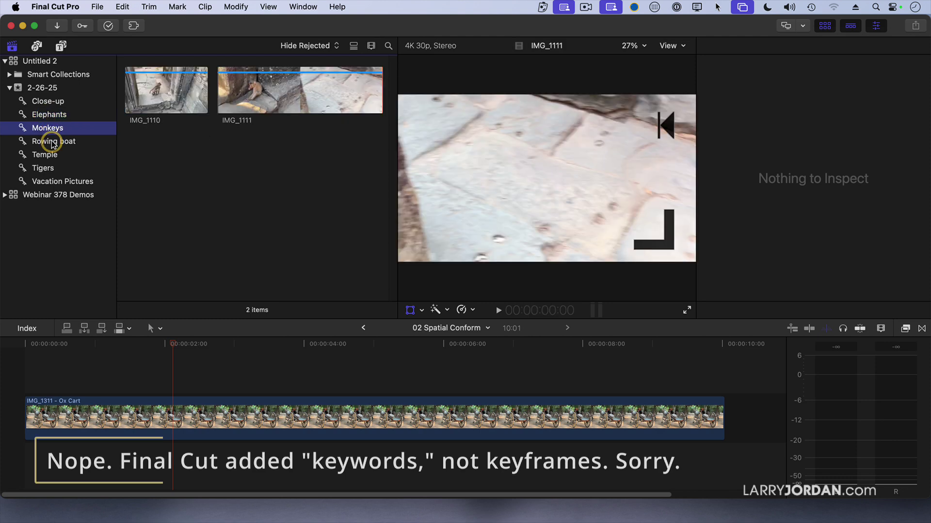
click(53, 144)
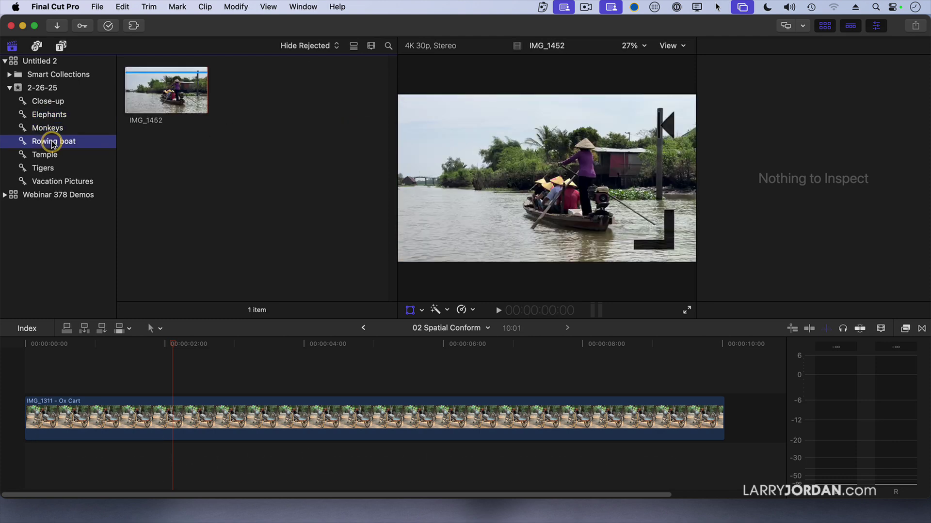
click(50, 156)
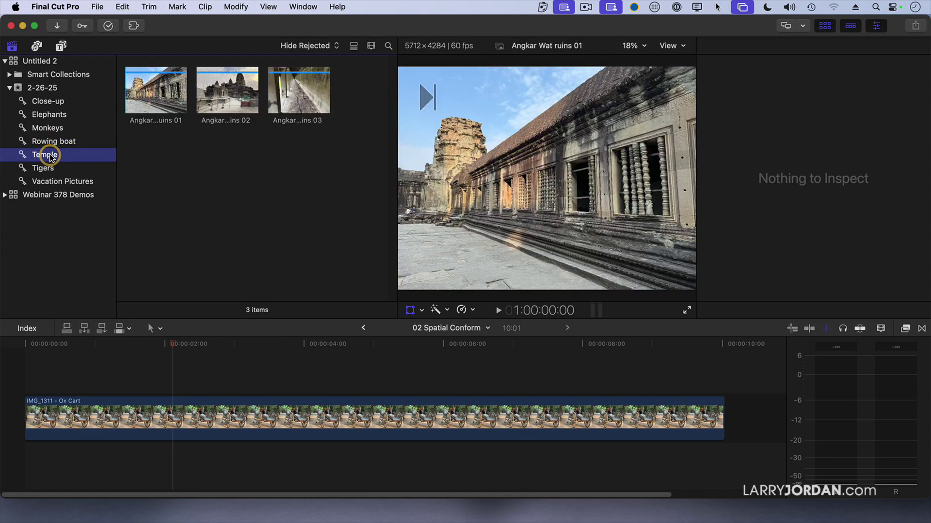
click(49, 167)
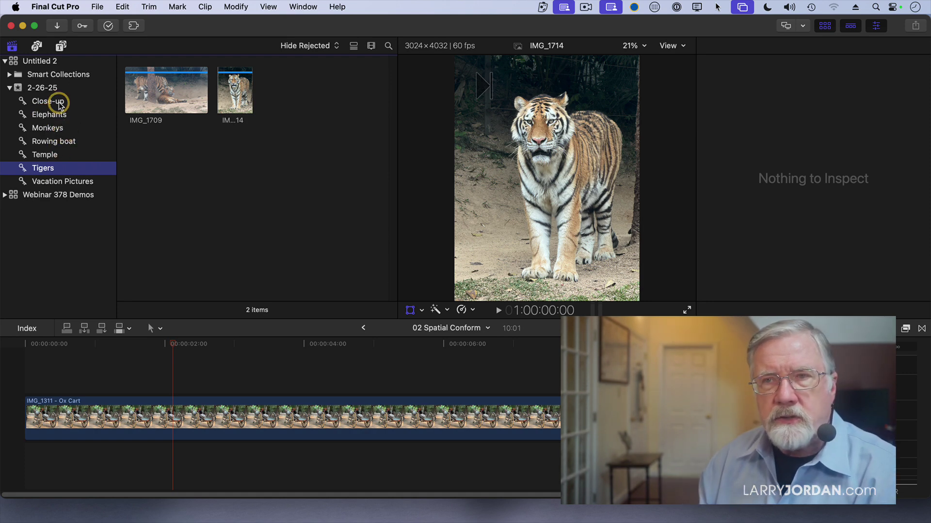
click(53, 115)
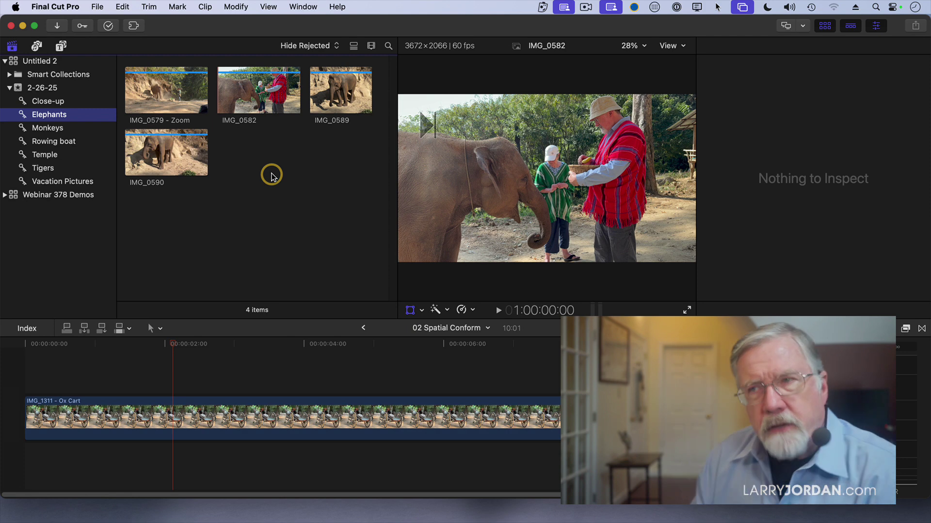
Mark a 6:16 In-to-Out range of elephant clip IMG_0590 as a favorite
click(167, 165)
key(space)
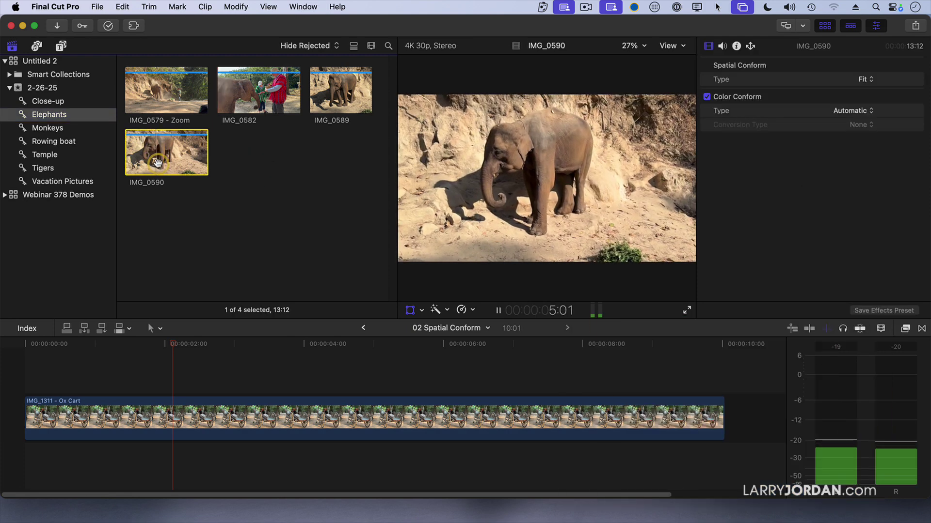
key(space)
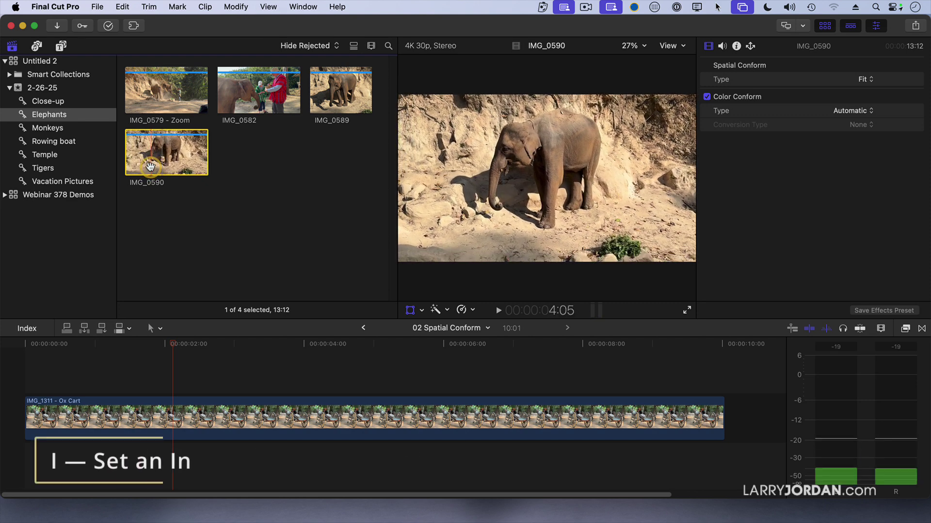
key(i)
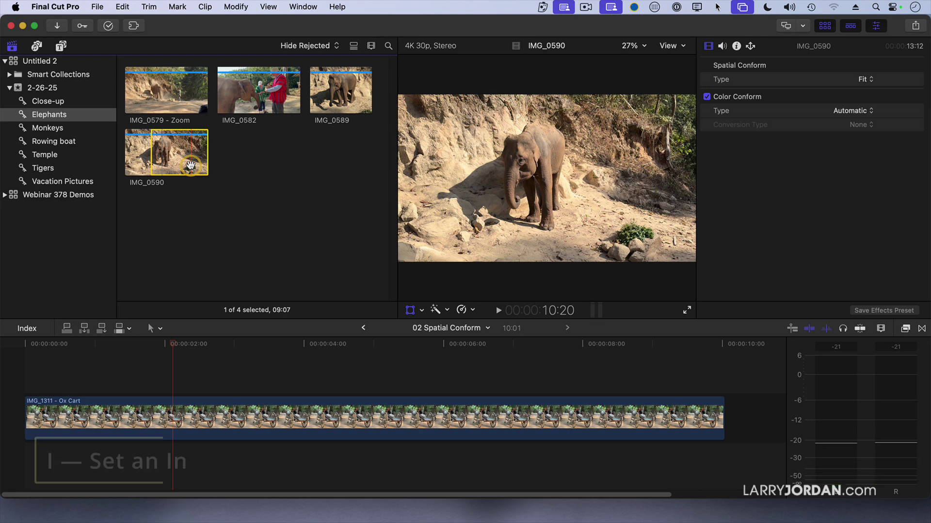
key(o)
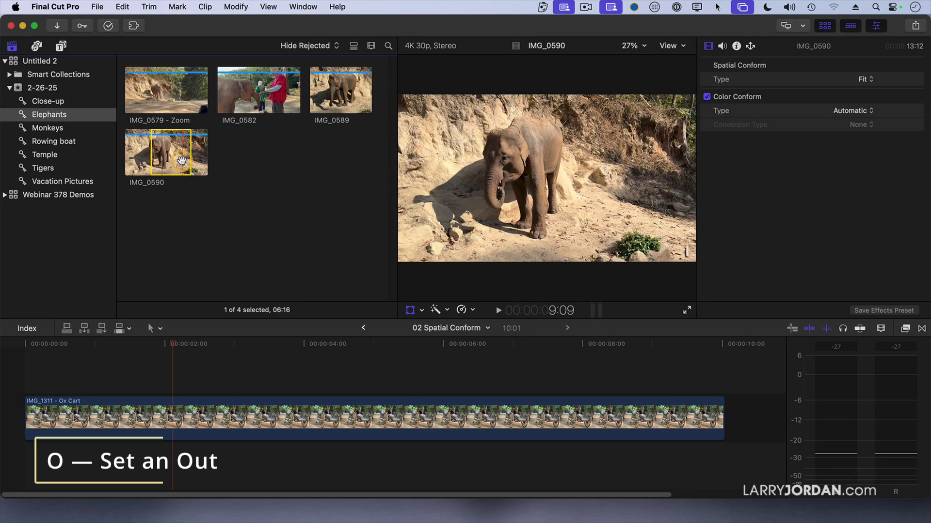
key(/)
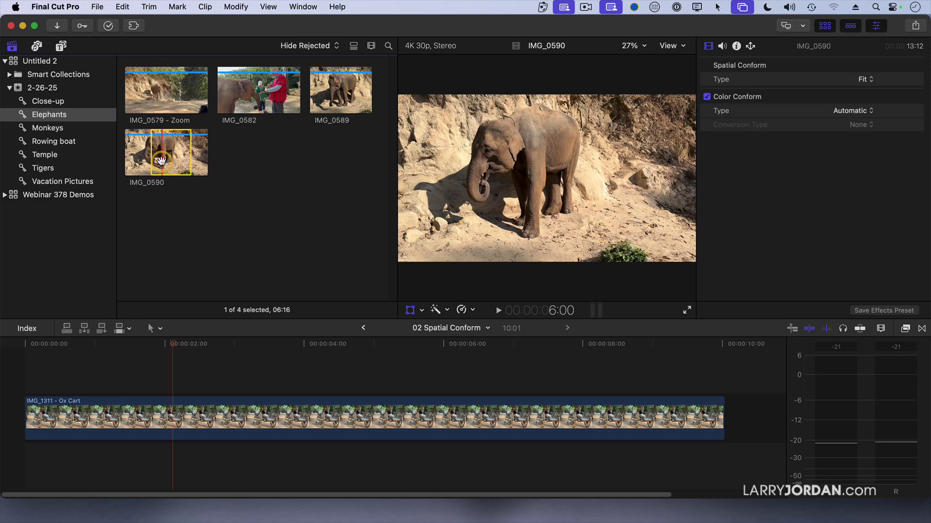
key(f)
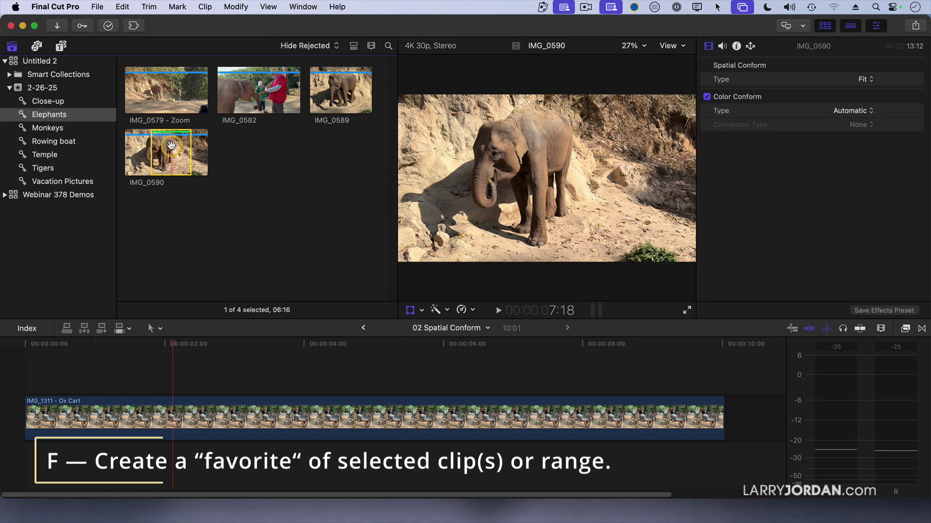
Filter the browser to Favorites and remove IMG_0590's favorite rating
click(303, 46)
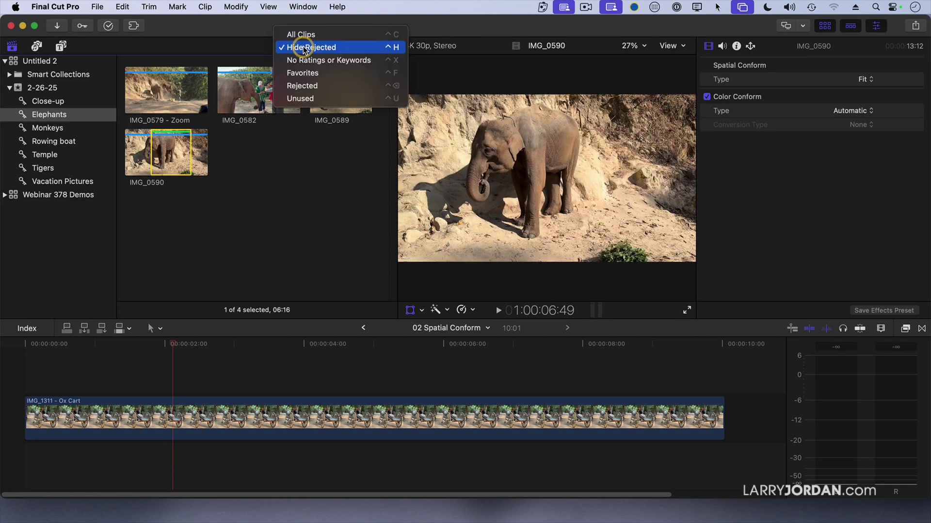
click(309, 76)
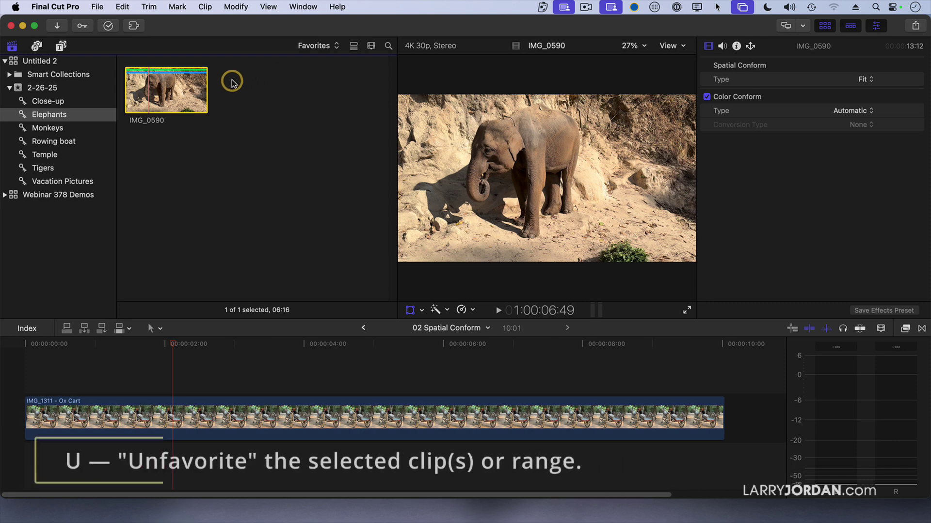
key(u)
Set the browser filter to Hide Rejected so all four Elephants clips show
click(310, 45)
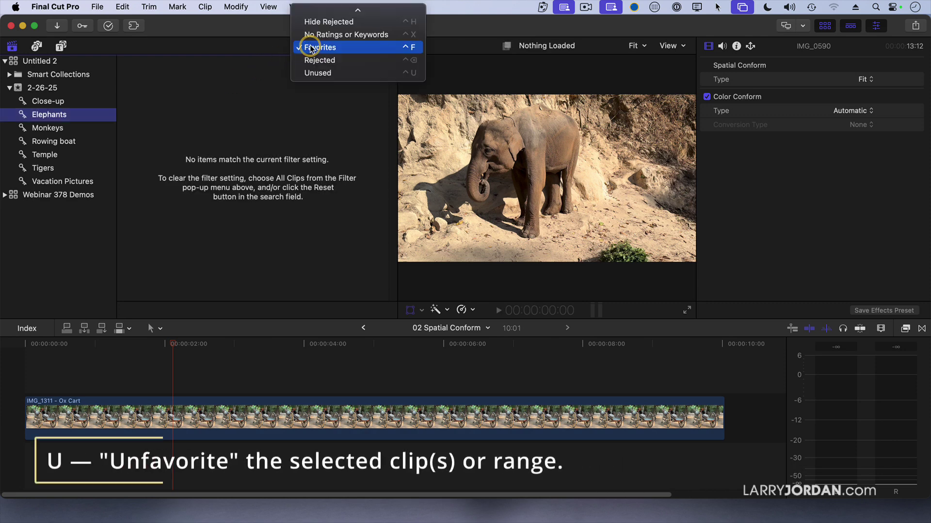
click(314, 22)
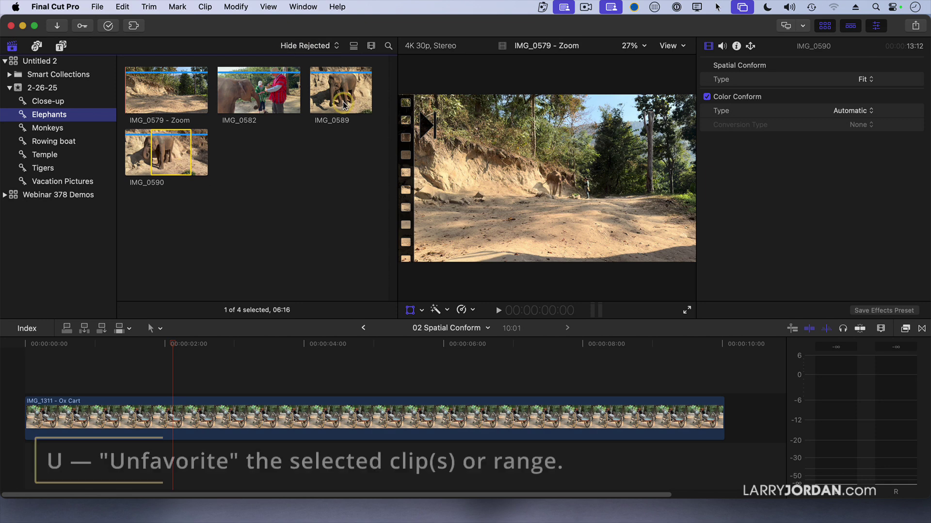
click(176, 137)
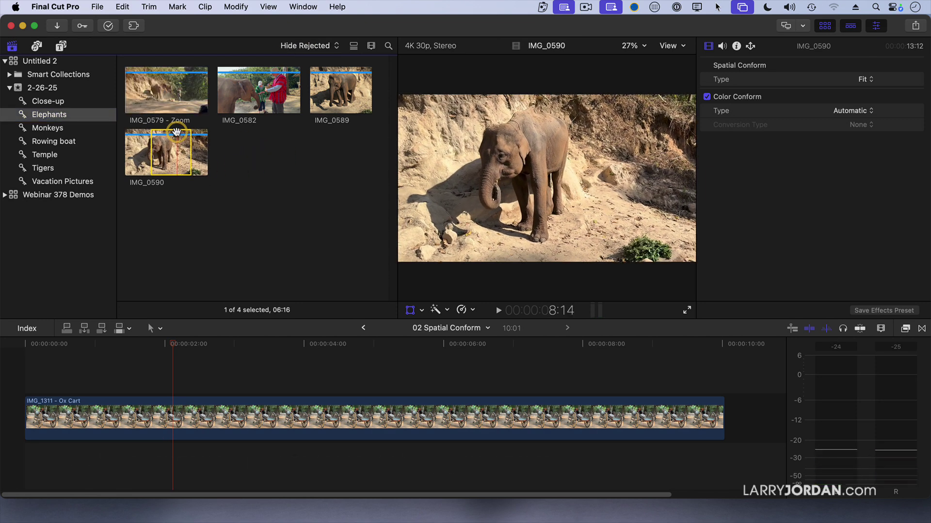
click(270, 177)
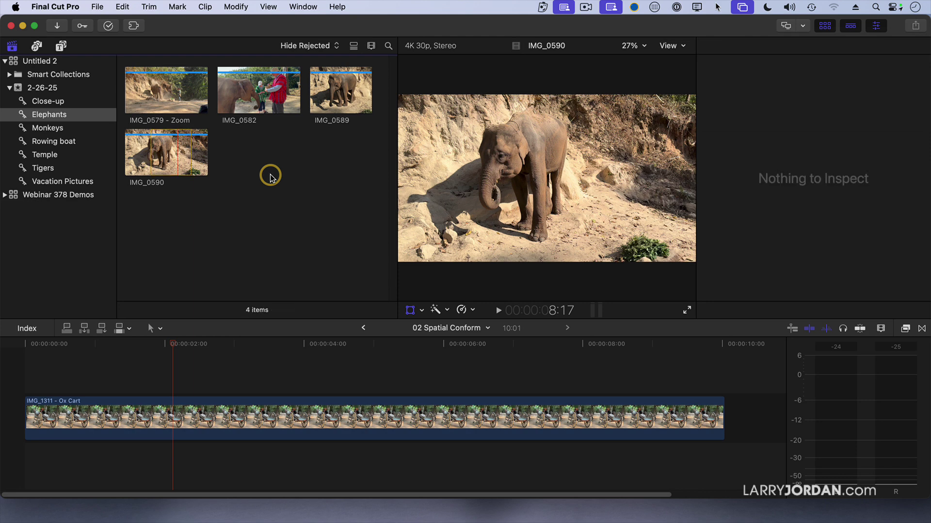
Assign Animal, Thailand and Outdoors to keyword shortcuts ^1, ^2 and ^3 in the keyword editor
click(167, 92)
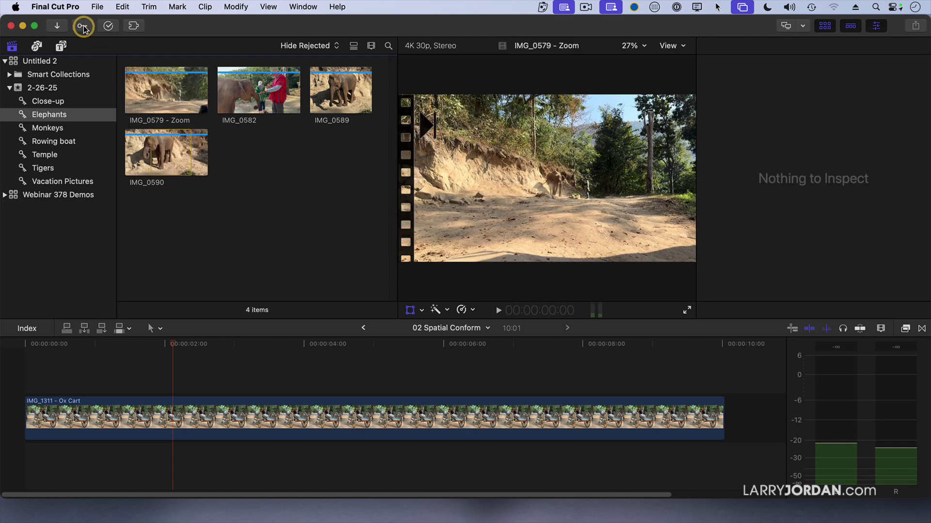
click(82, 26)
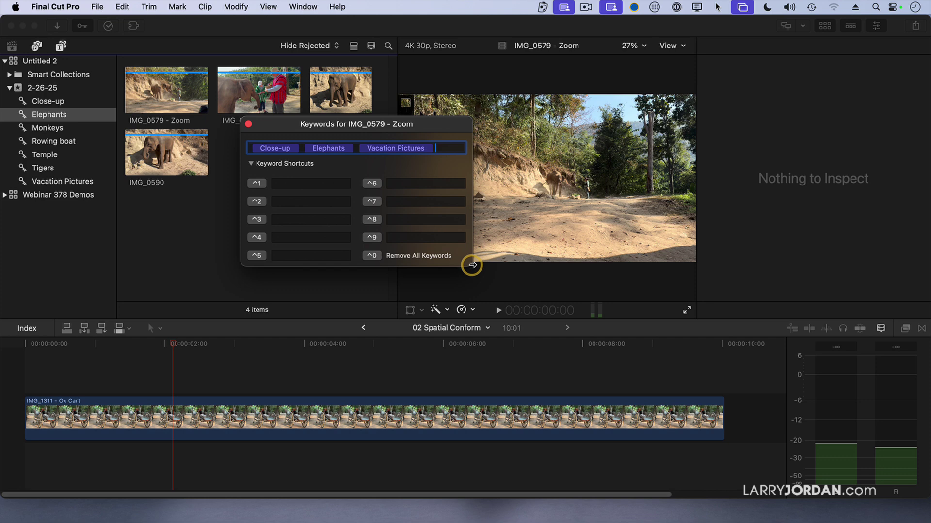
drag(472, 265, 473, 265)
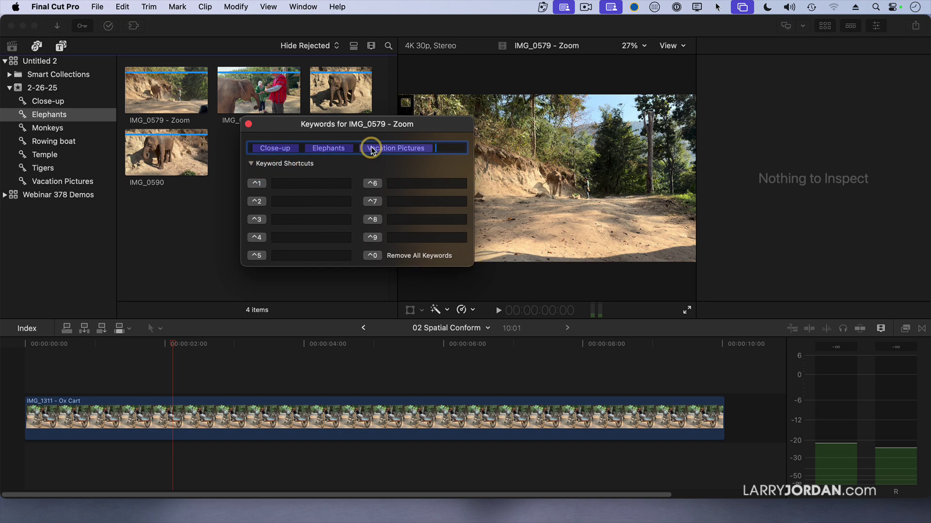
click(320, 184)
text(Animal)
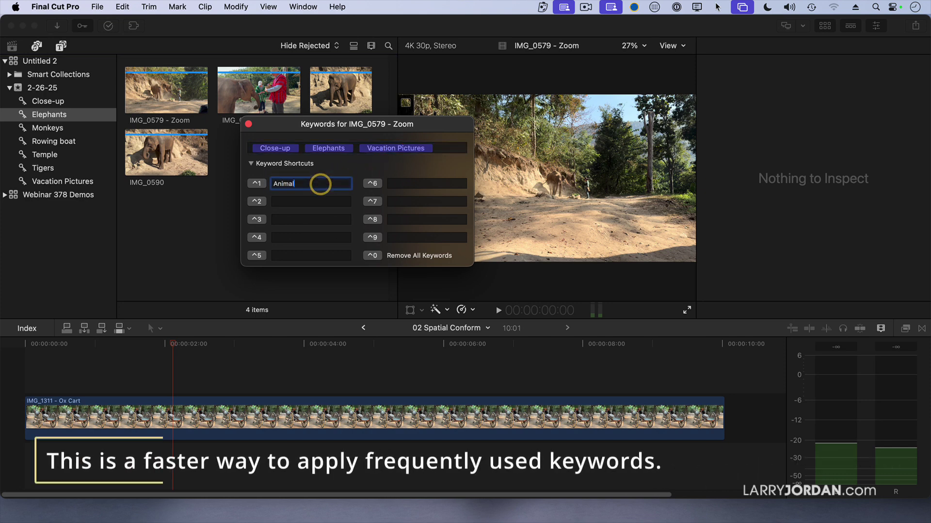
key(Tab)
text(Tha)
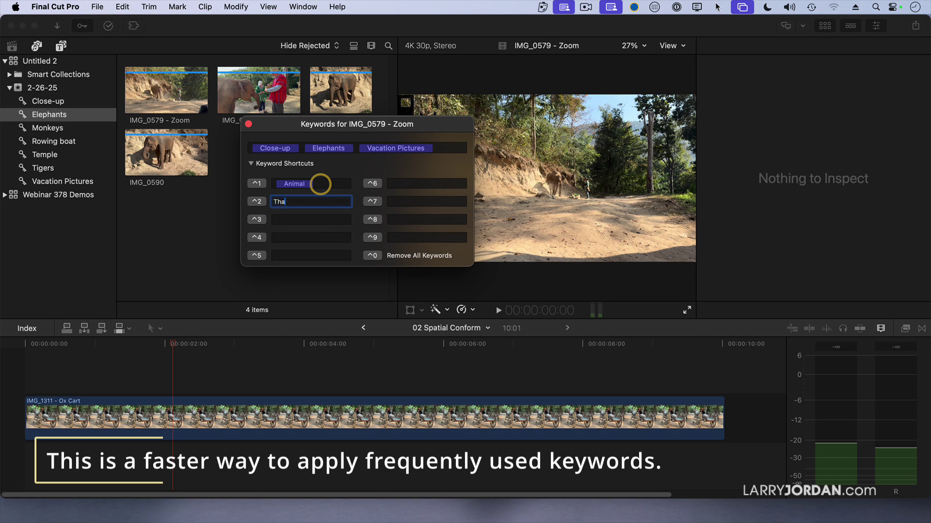
key(Tab)
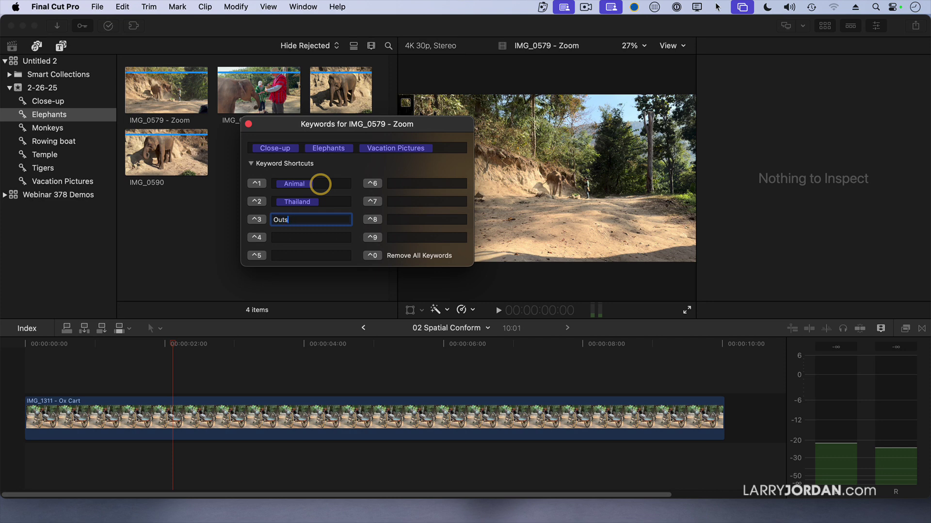
key(Tab)
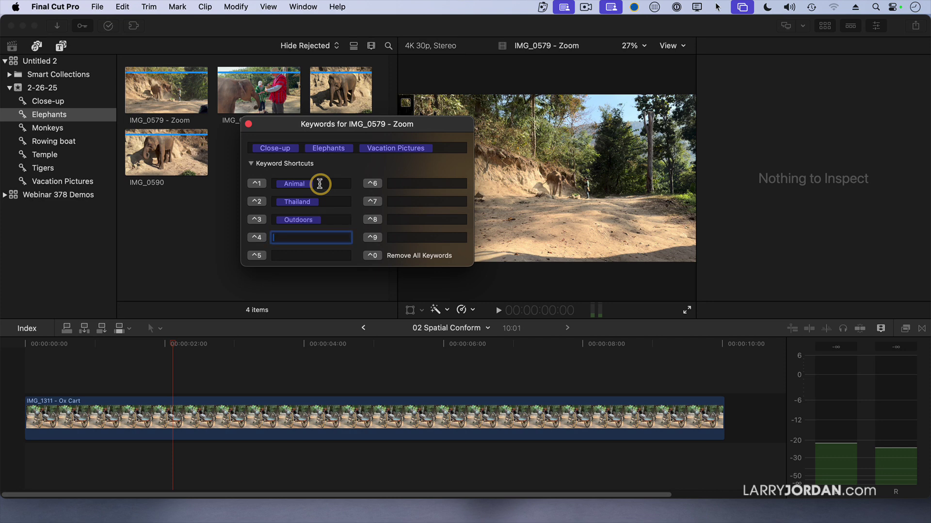
drag(292, 121, 435, 122)
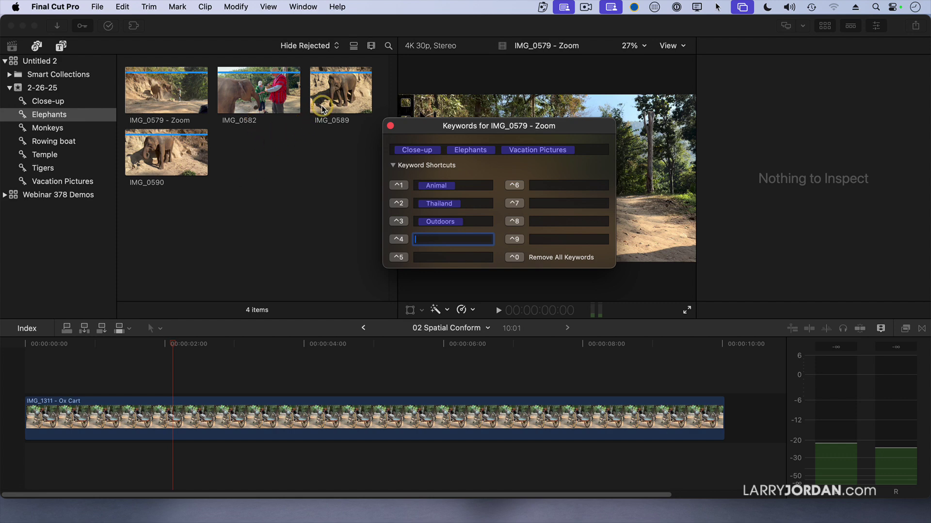
Tag IMG_0589, IMG_0579 - Zoom and IMG_0590 with the Animal keyword
click(339, 103)
super+click(208, 97)
super+click(194, 155)
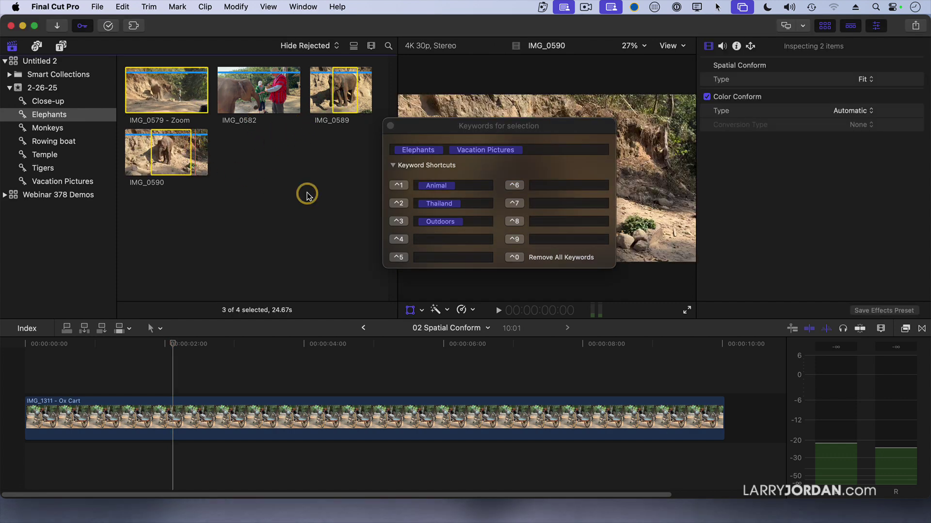
click(398, 186)
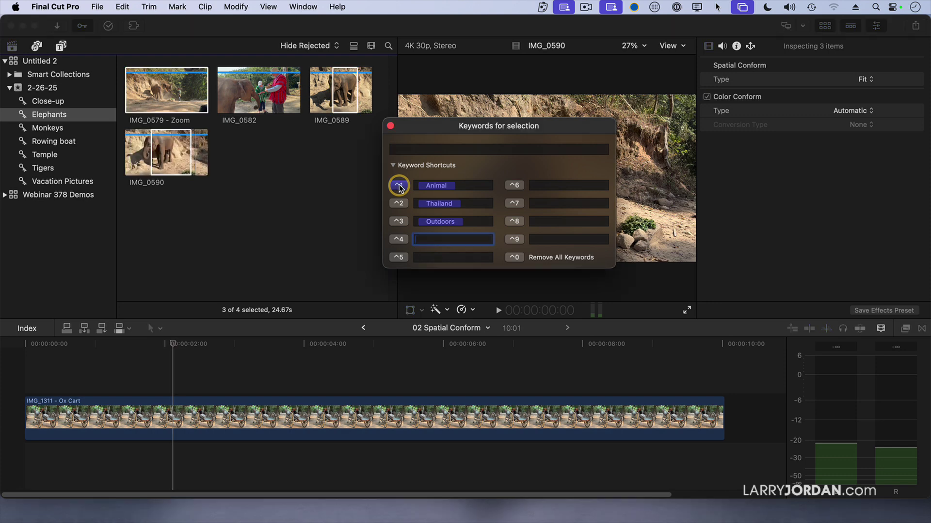
click(284, 191)
Add the Outdoors keyword to IMG_0589 alone
click(334, 102)
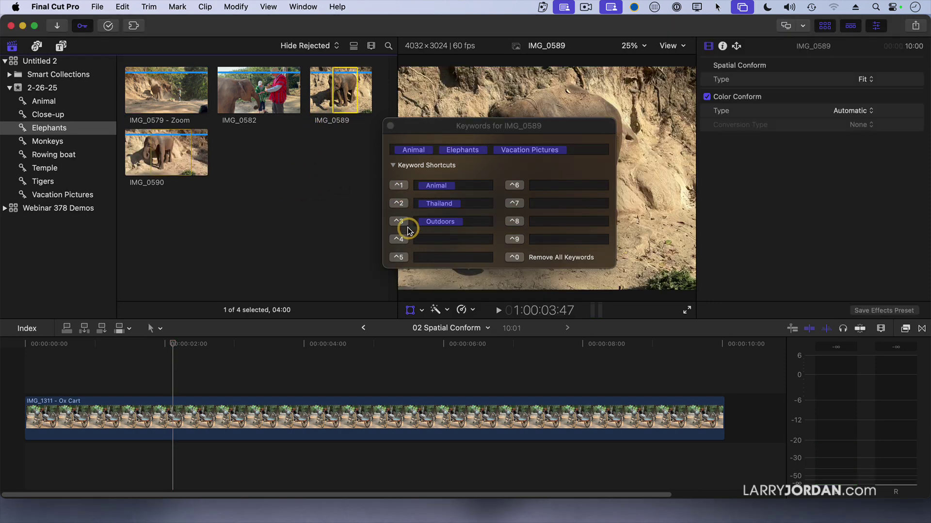
click(398, 221)
click(308, 223)
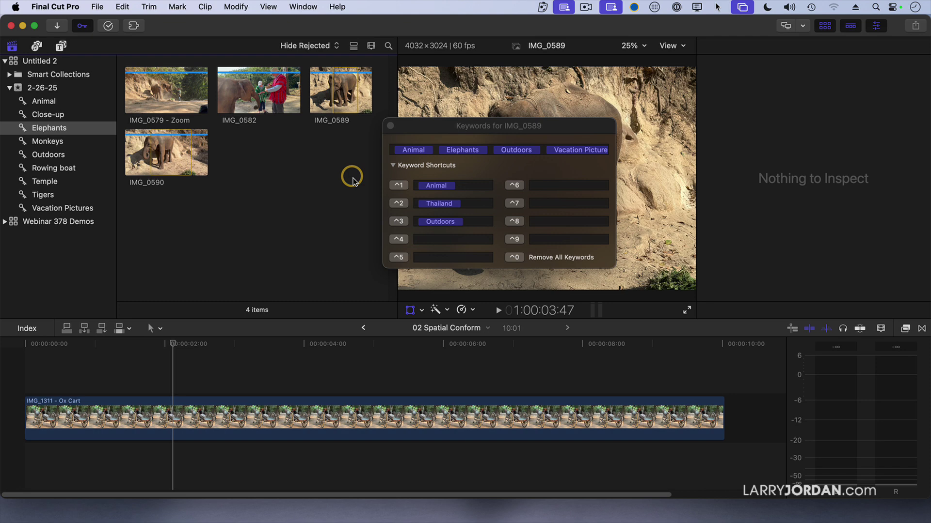
click(30, 155)
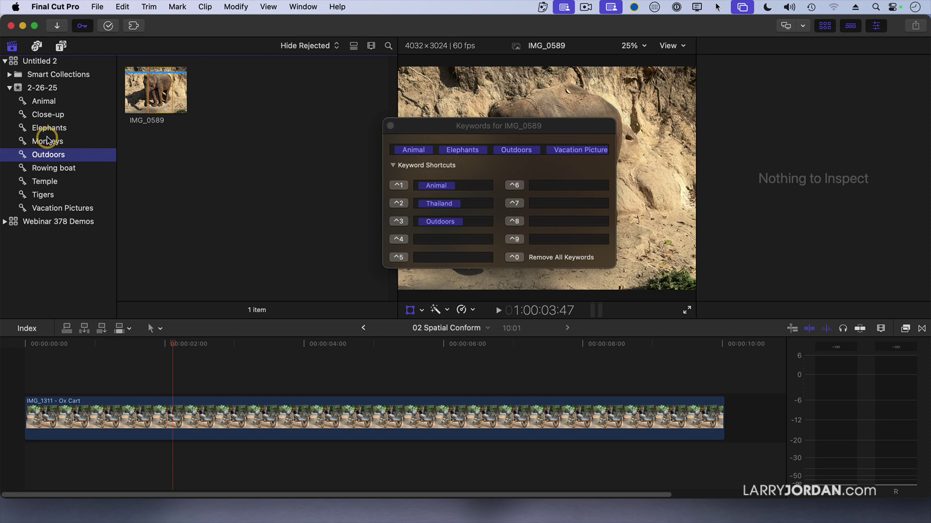
click(48, 102)
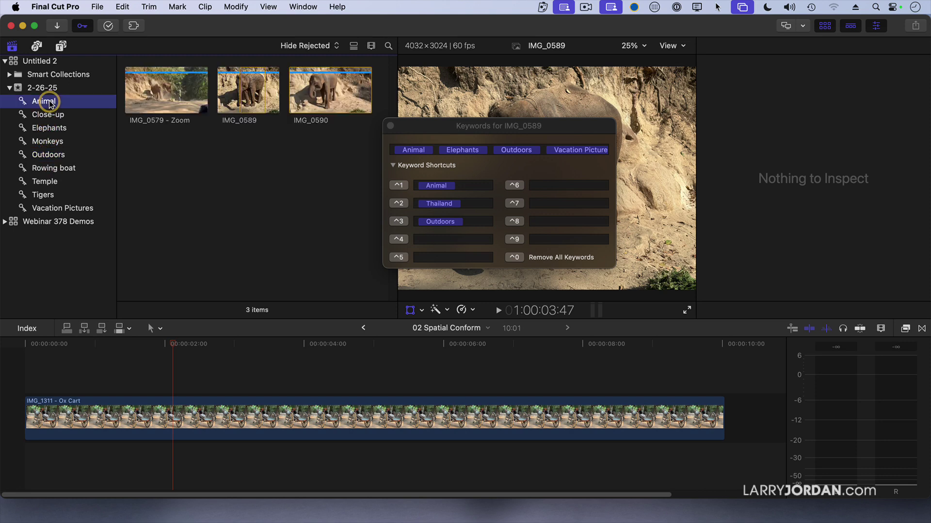
click(51, 129)
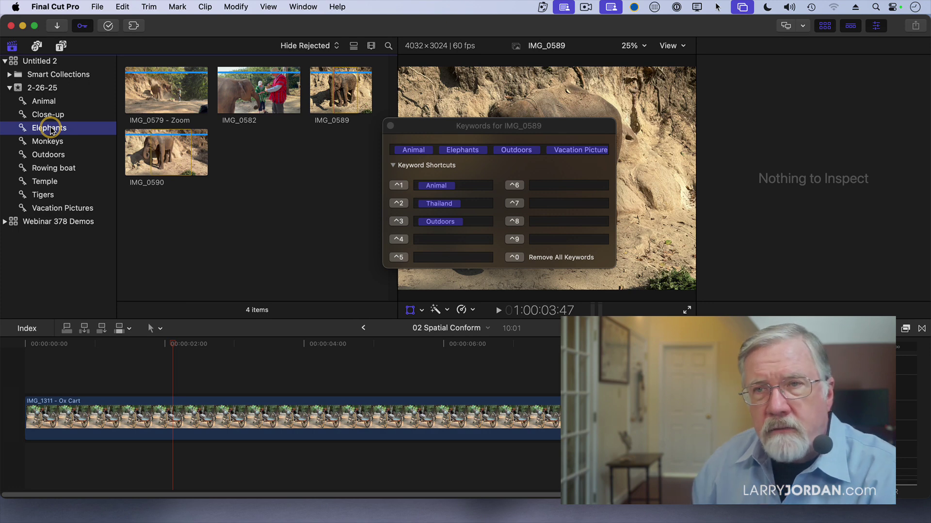
Show all clips in the 2-26-25 event and close the keyword editor
click(54, 88)
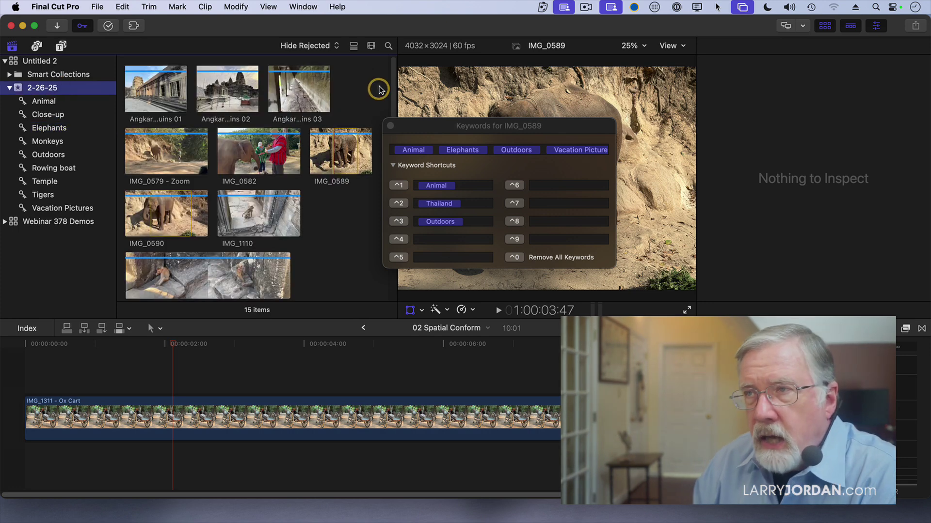
click(370, 45)
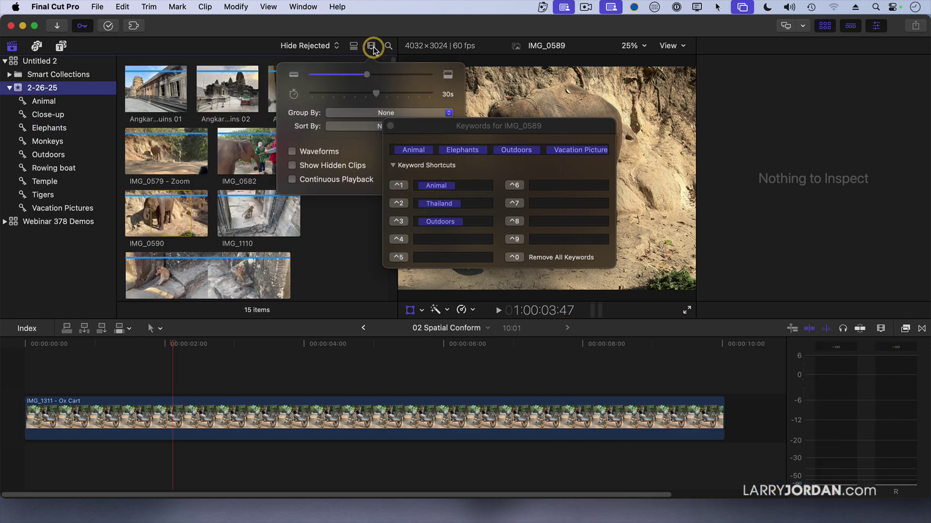
click(391, 126)
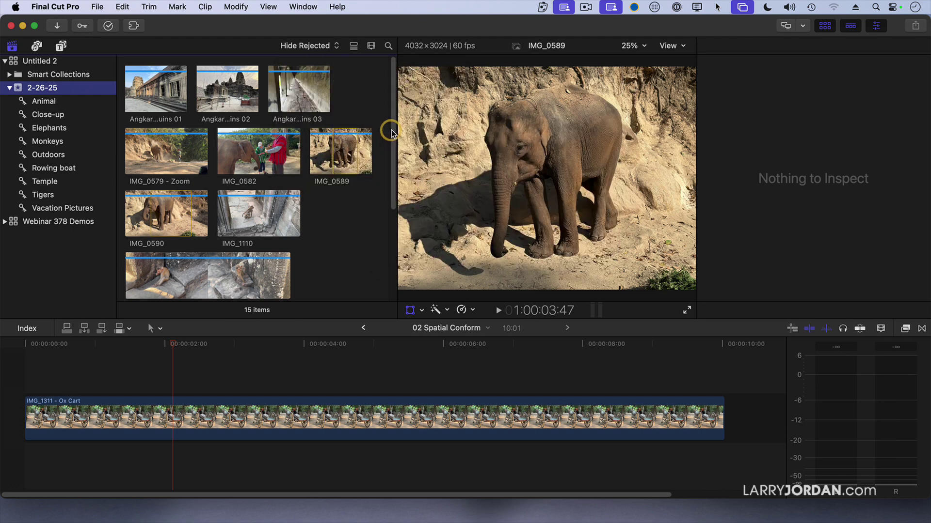
Group the browser clips by Content Created, then switch grouping to Reel
click(370, 45)
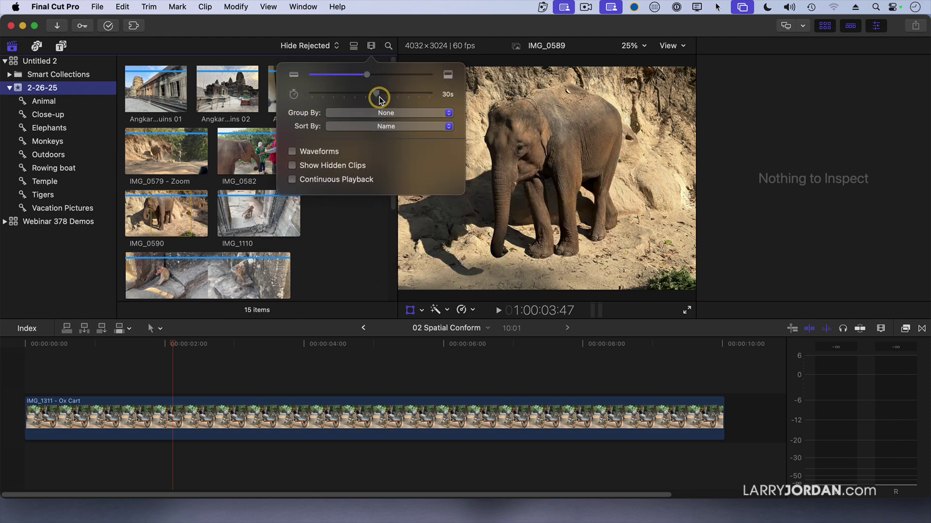
click(406, 114)
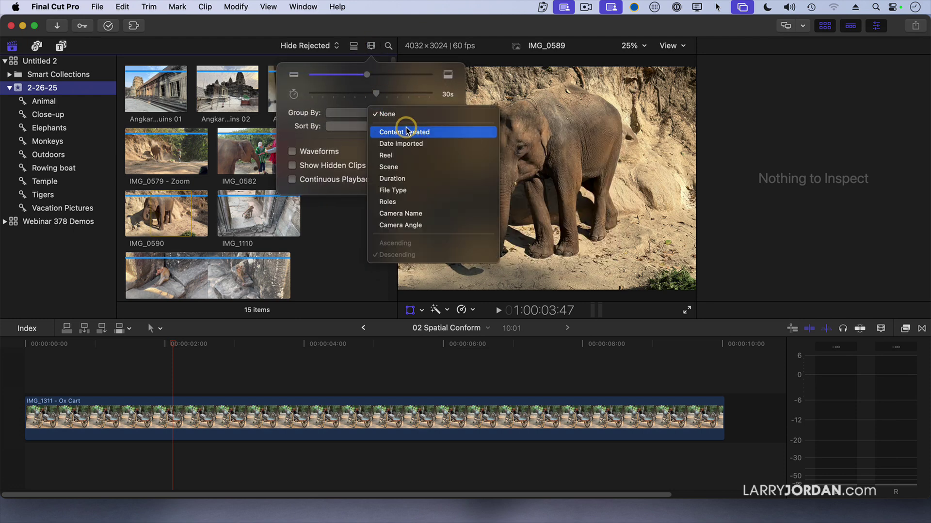
click(406, 131)
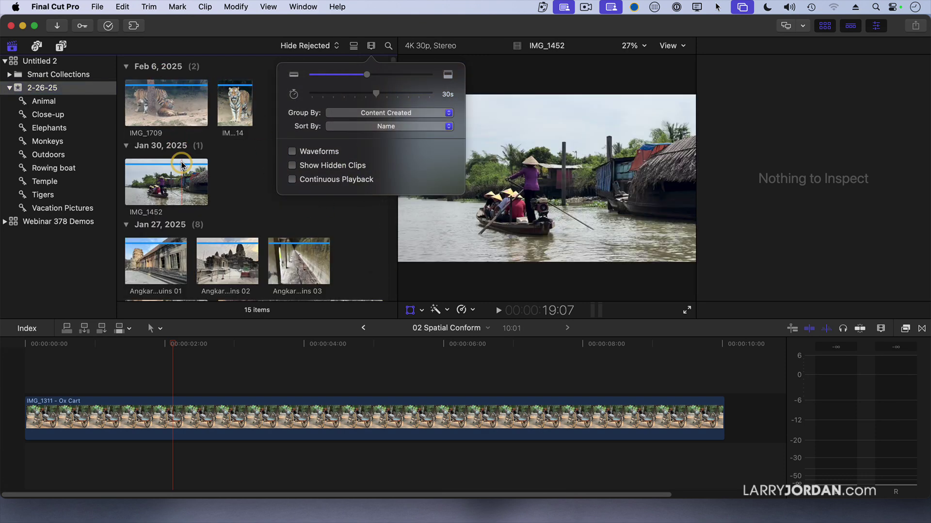
scroll(208, 214, down, 1)
scroll(219, 228, down, 8)
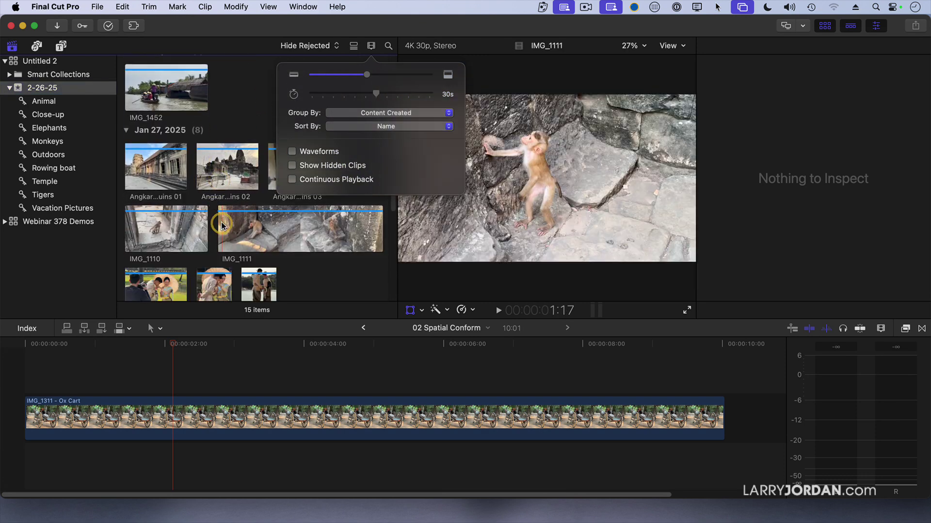
scroll(196, 265, down, 3)
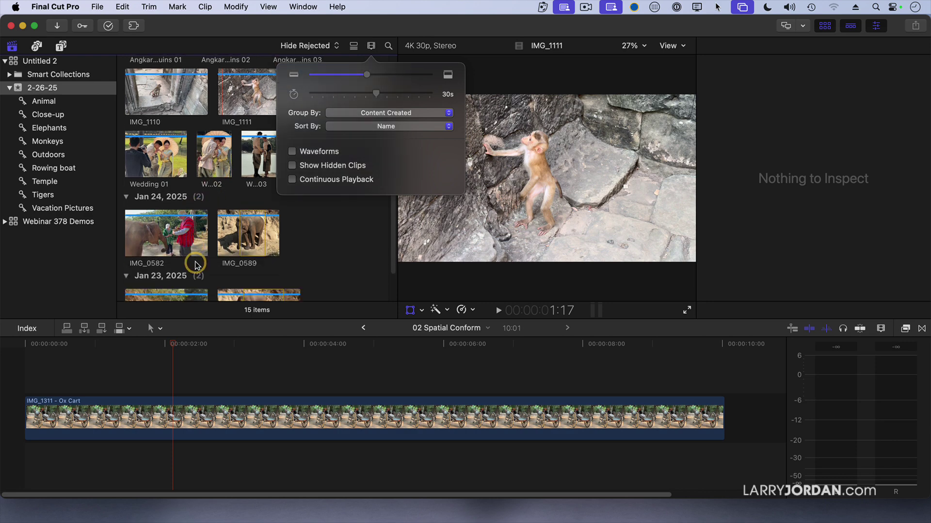
click(383, 113)
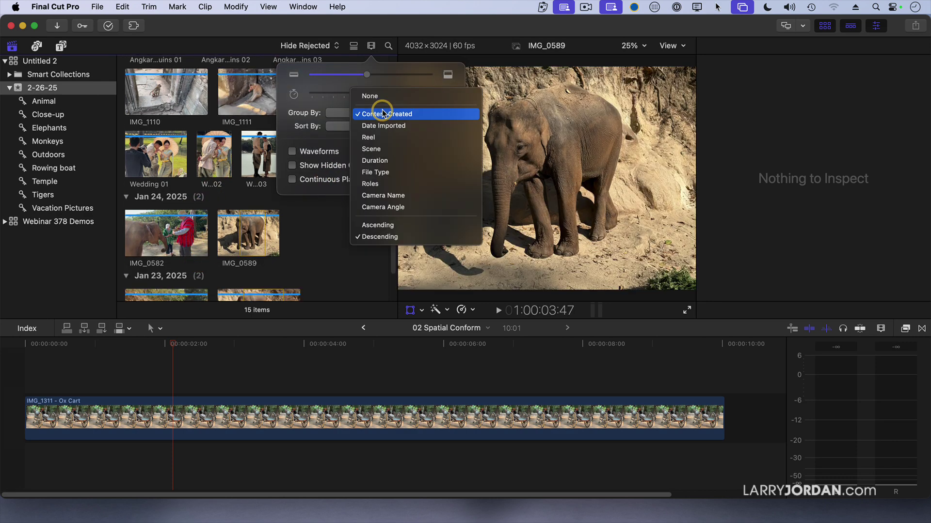
click(386, 137)
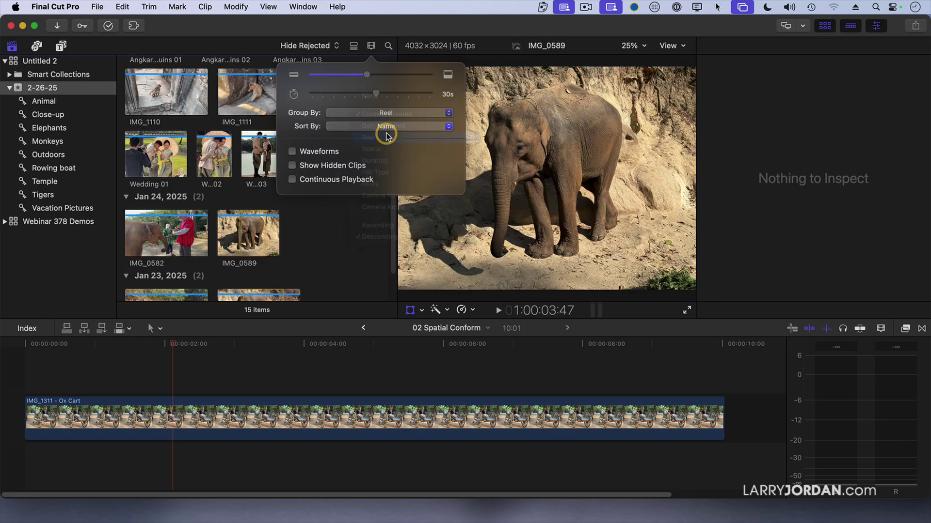
Show IMG_0590's metadata in the Inspector's Info pane
click(182, 109)
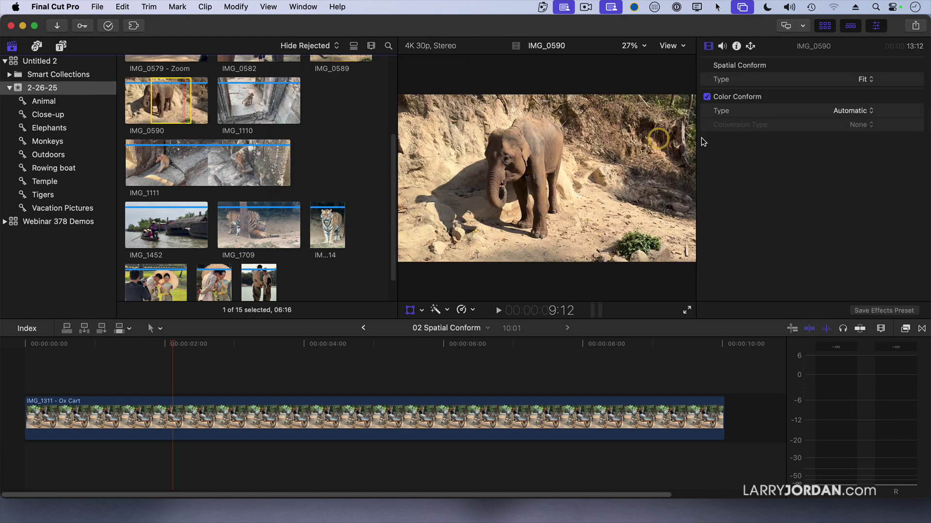
click(736, 46)
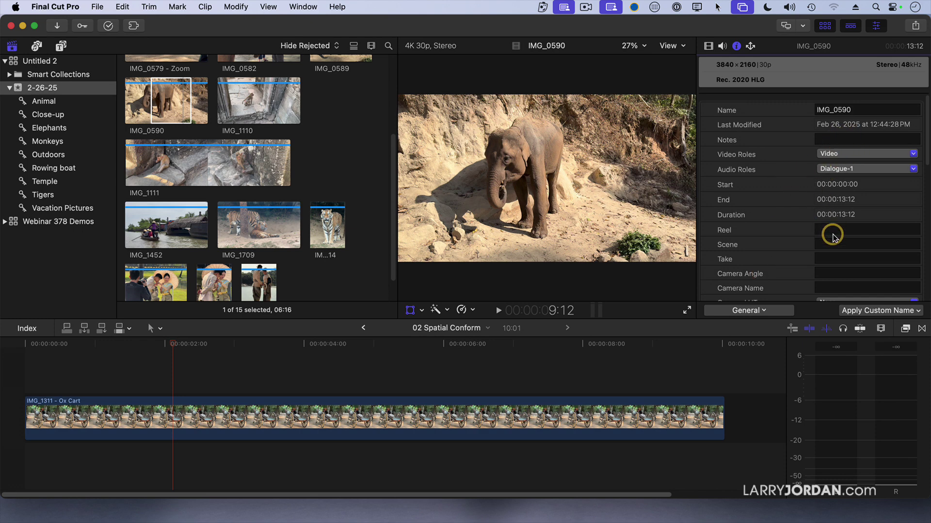
scroll(829, 259, down, 2)
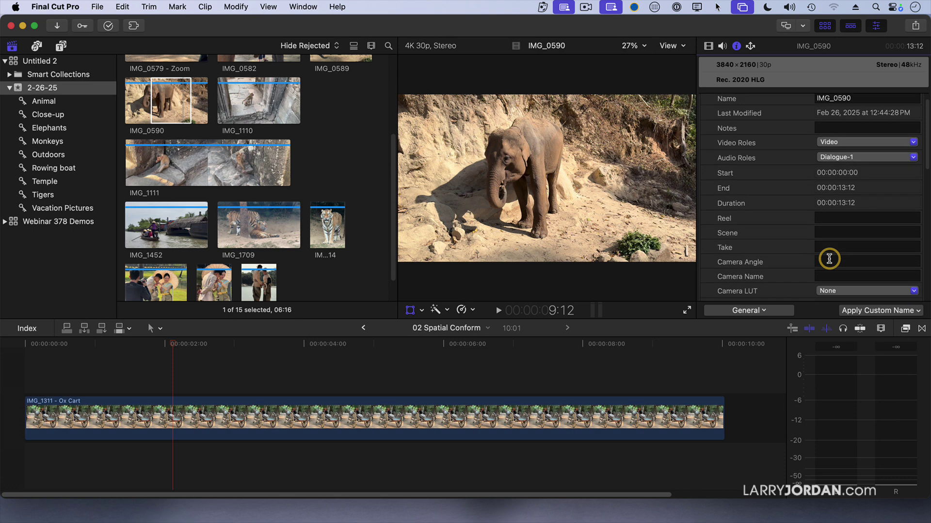